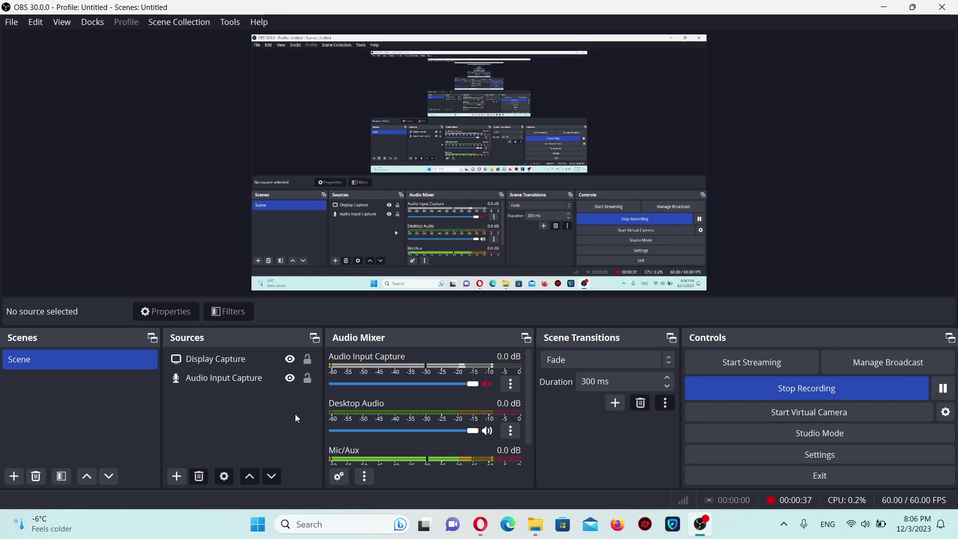
- Select the Display Capture and Audio Input Capture sources, then clear the source selection
{"action": "left_click", "coordinate": [217, 363]}
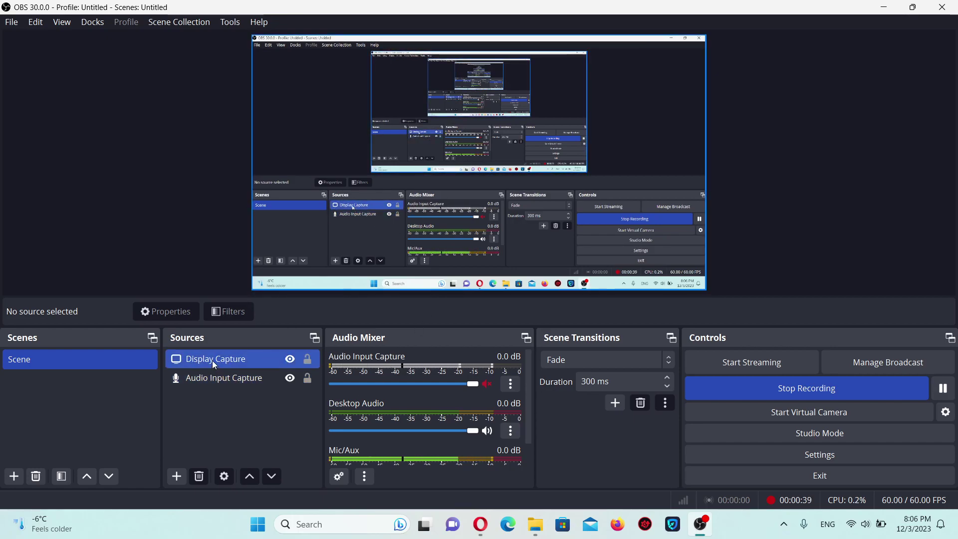
{"action": "left_click", "coordinate": [225, 379]}
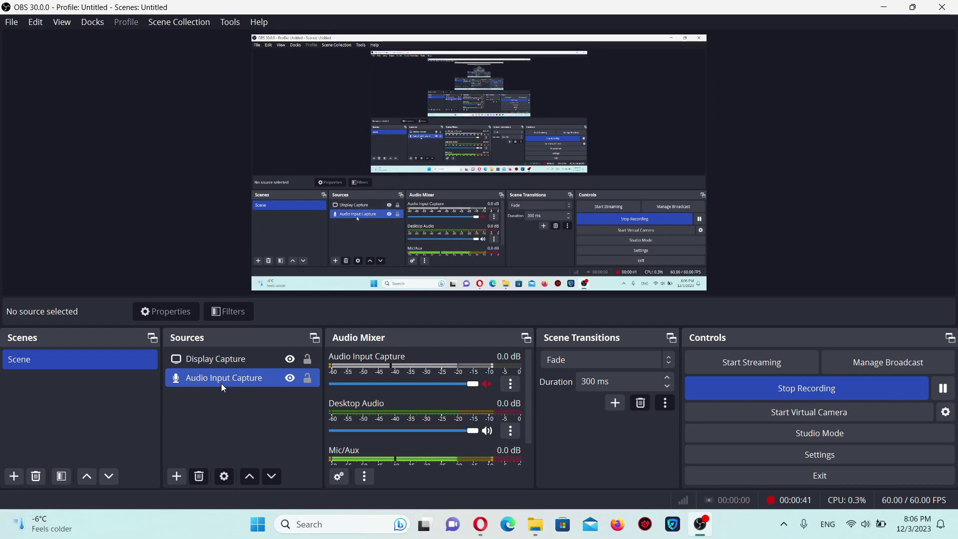
{"action": "left_click", "coordinate": [248, 396]}
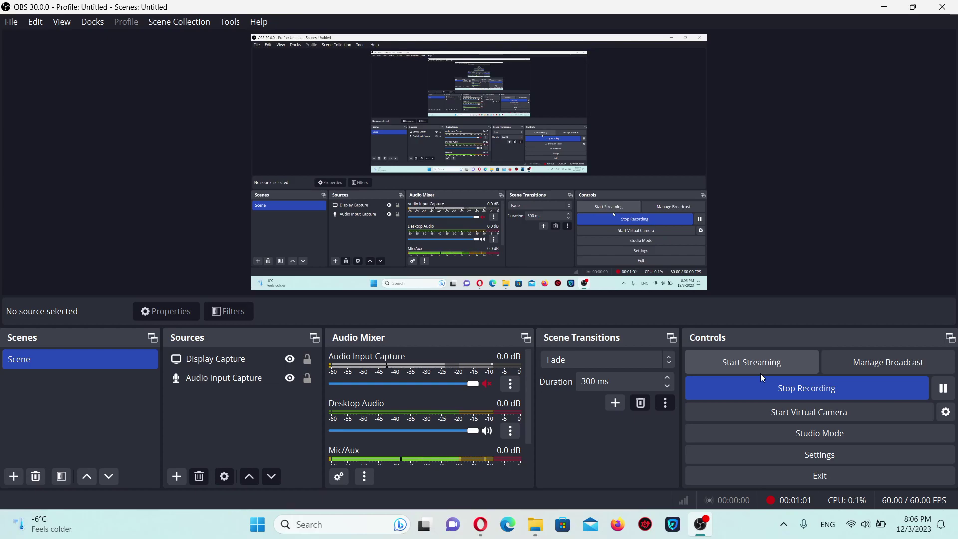
- Create a YouTube broadcast titled 'test stream', not made for kids, and start streaming
{"action": "left_click", "coordinate": [767, 361]}
{"action": "left_click", "coordinate": [521, 279]}
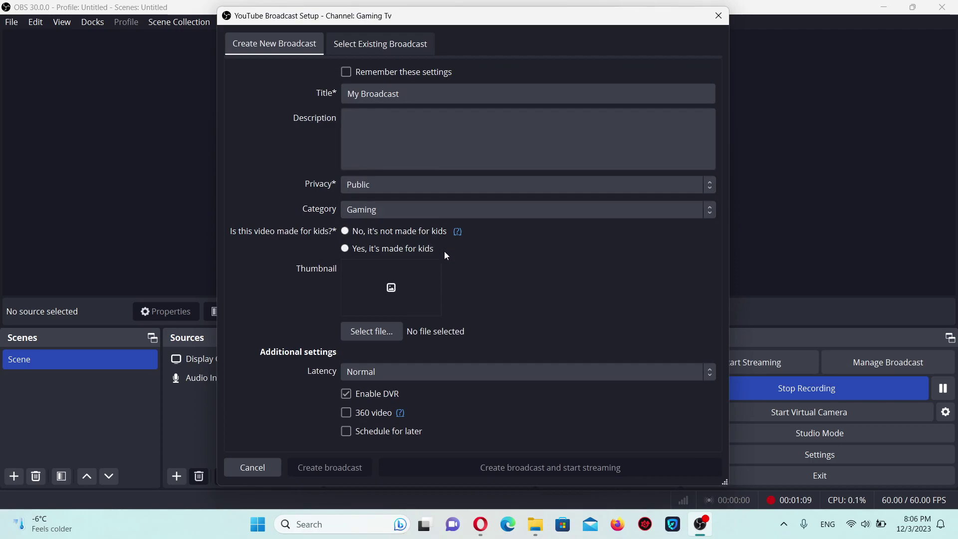
{"action": "left_click", "coordinate": [344, 231]}
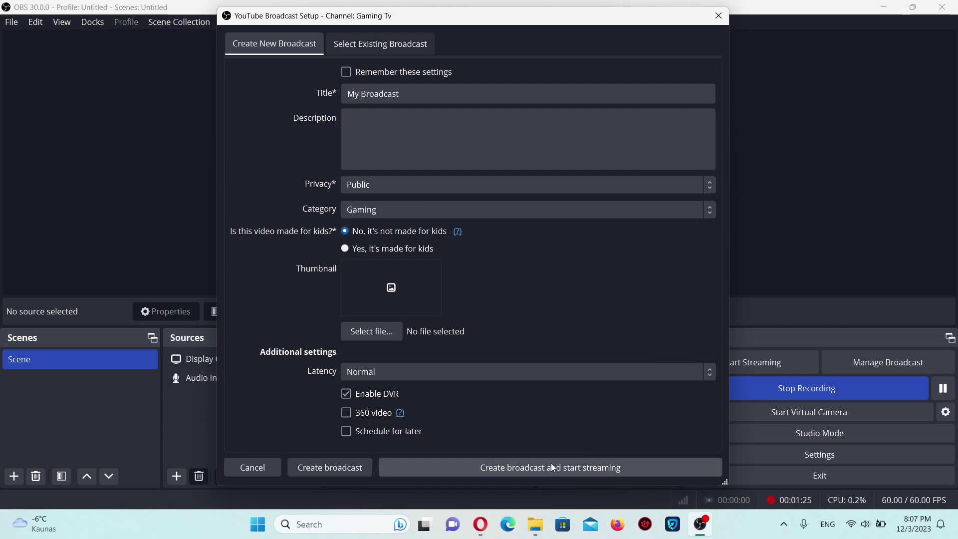
{"action": "left_click_drag", "start_coordinate": [459, 94], "coordinate": [310, 90]}
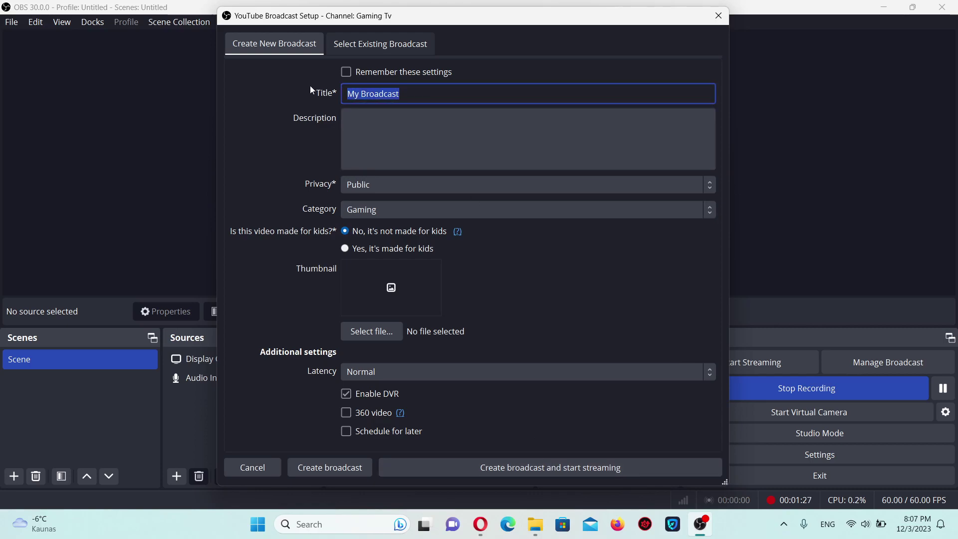
{"action": "type", "text": "test"}
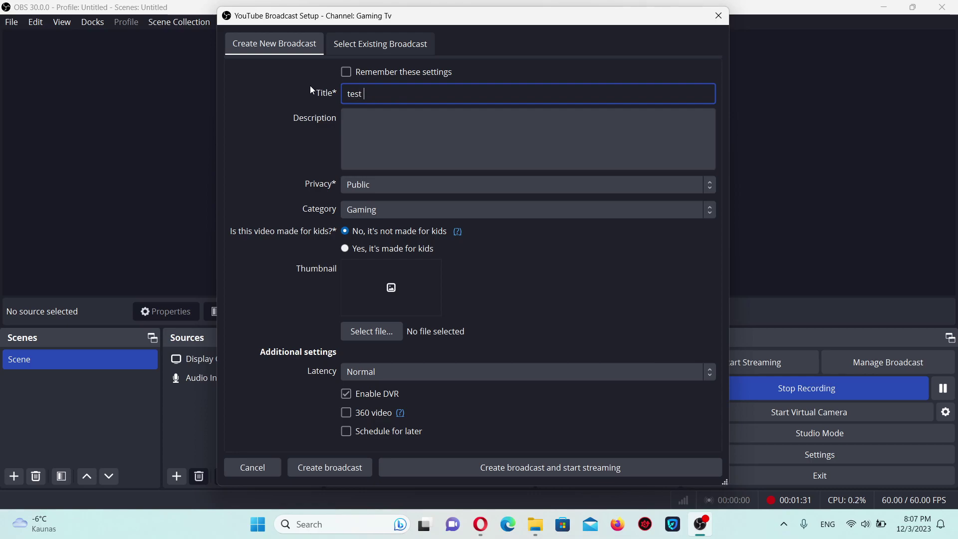
{"action": "type", "text": " stream"}
{"action": "left_click", "coordinate": [585, 466]}
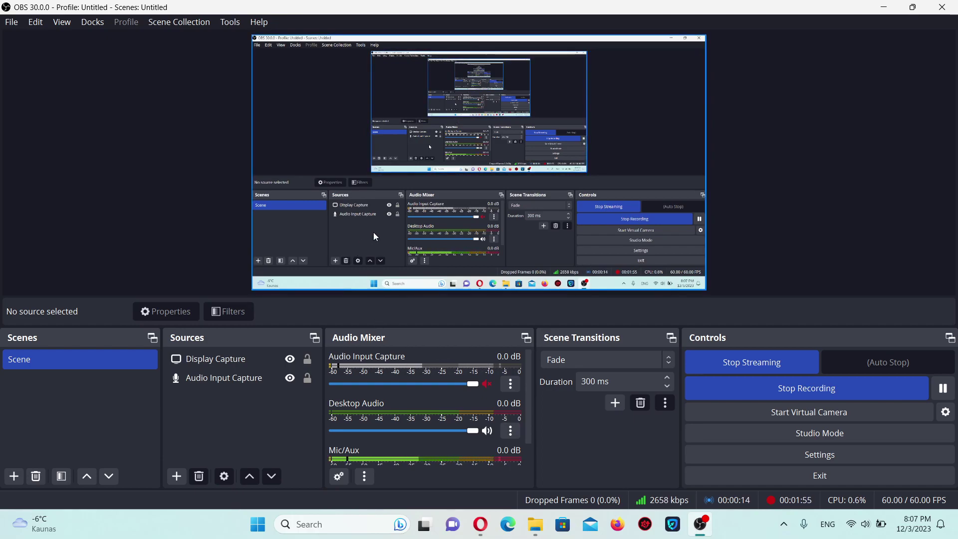
- Switch from OBS to the Opera browser showing YouTube while the stream runs
{"action": "left_click", "coordinate": [479, 528]}
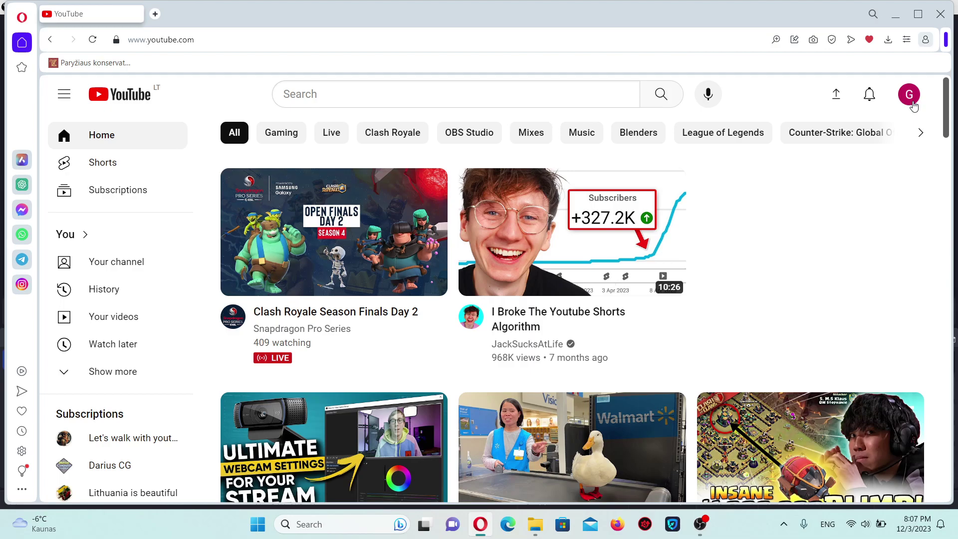
- Go to YouTube Studio, choose Create > Go live, and open the 'test stream' control room
{"action": "left_click", "coordinate": [834, 98]}
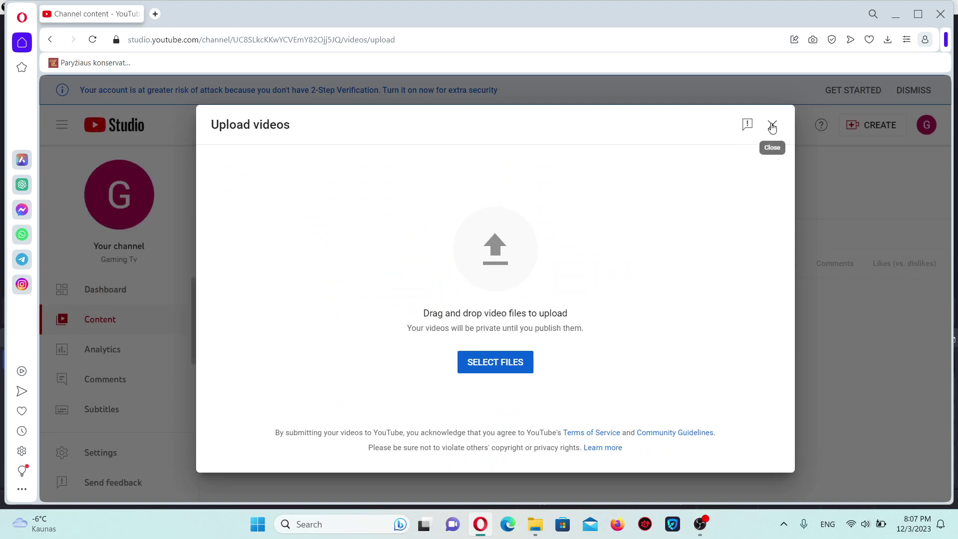
{"action": "left_click", "coordinate": [772, 124]}
{"action": "left_click", "coordinate": [857, 132]}
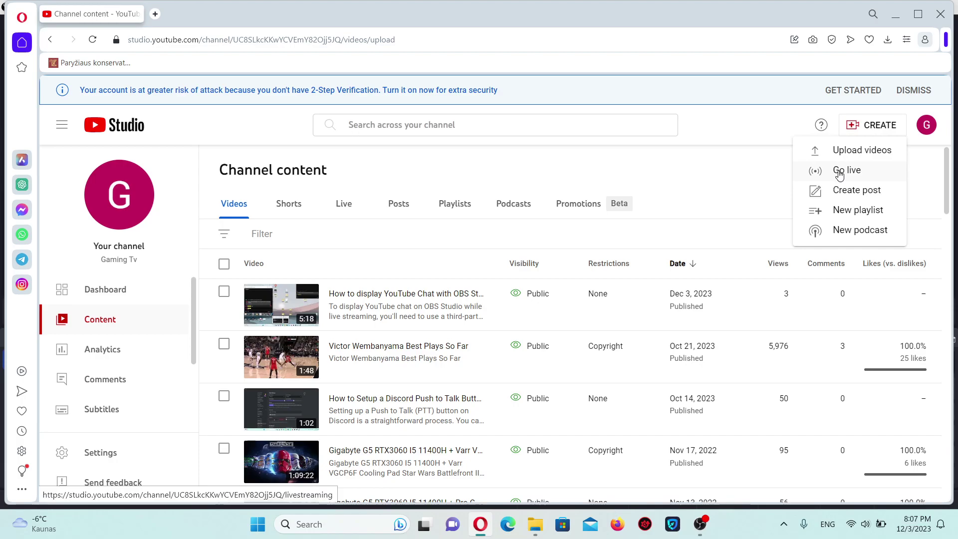
{"action": "left_click", "coordinate": [839, 172]}
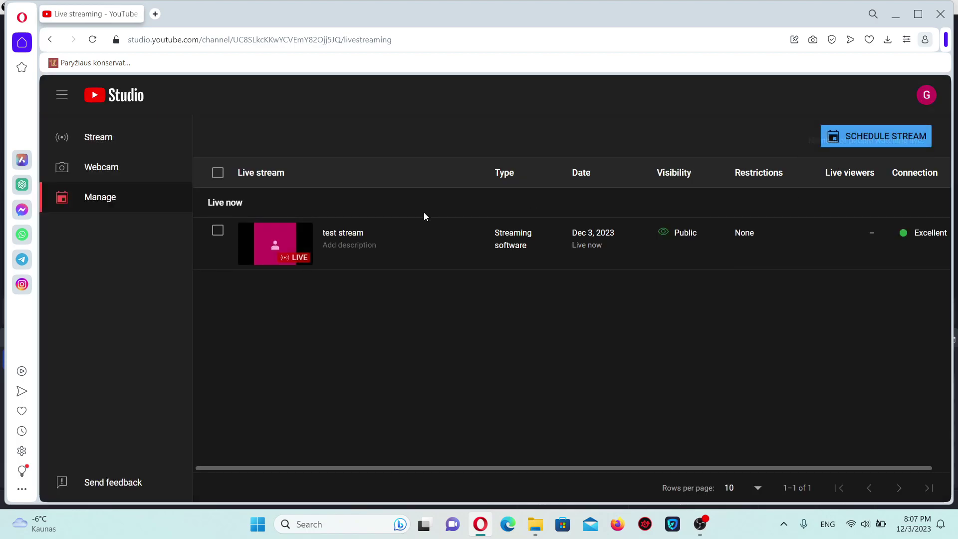
{"action": "left_click", "coordinate": [347, 235]}
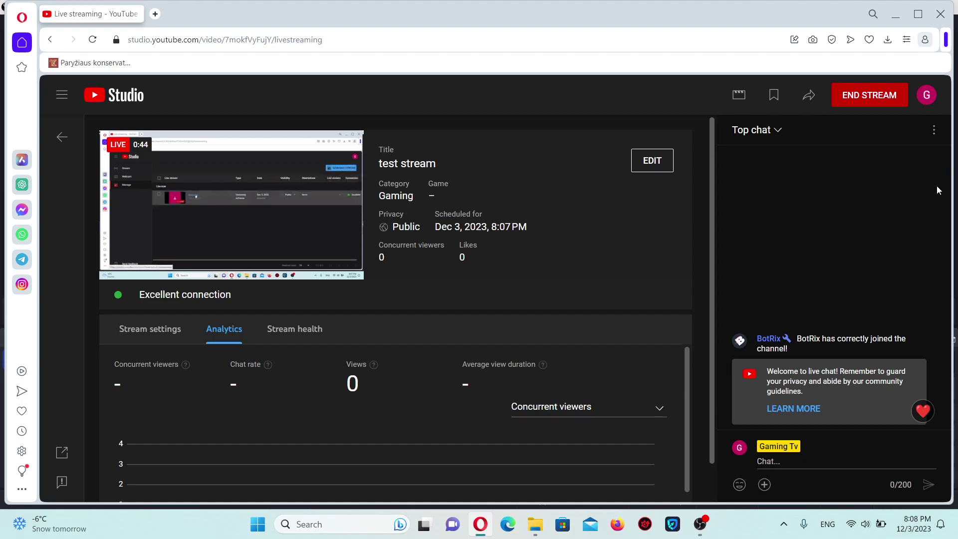
- Switch chat to Live chat, pop it out, select its web address, and return to OBS
{"action": "left_click", "coordinate": [779, 134]}
{"action": "left_click", "coordinate": [760, 204]}
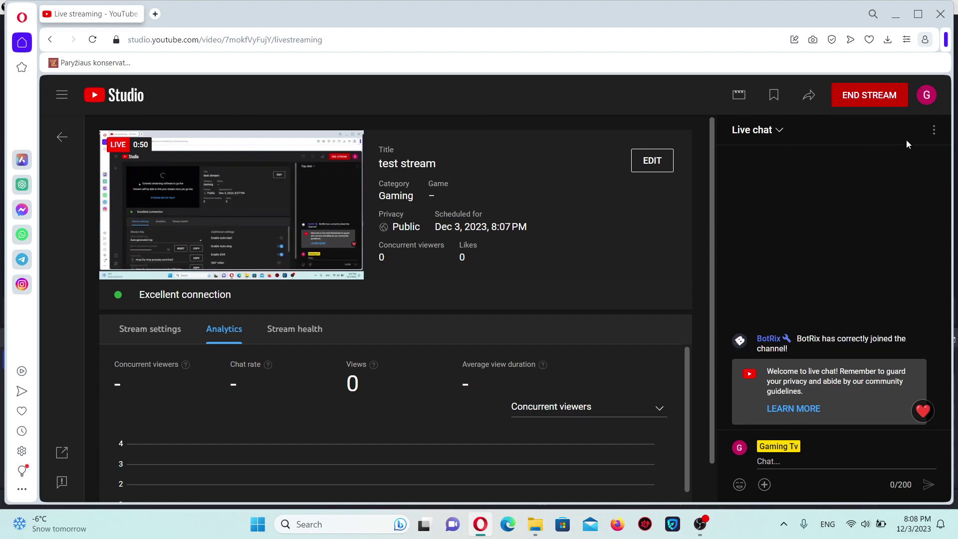
{"action": "left_click", "coordinate": [933, 130]}
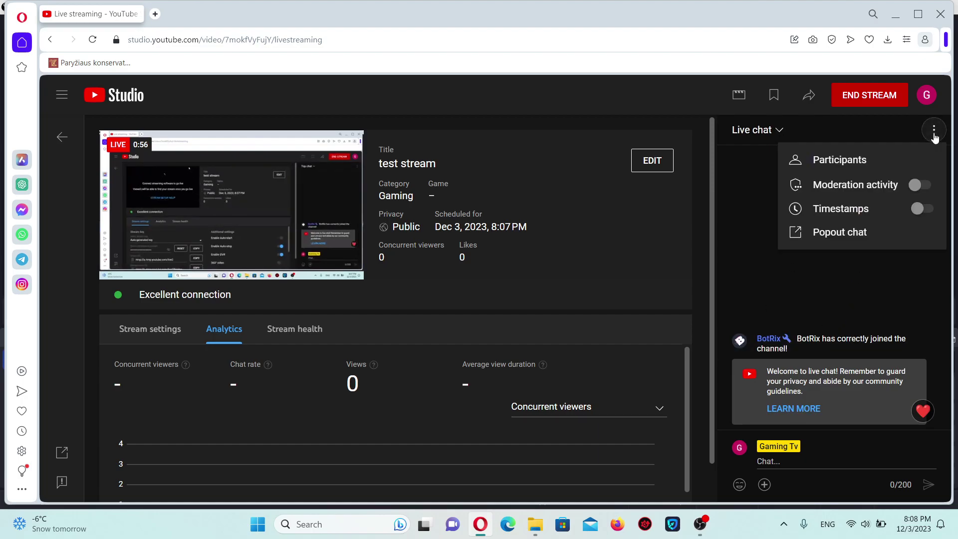
{"action": "left_click", "coordinate": [832, 233]}
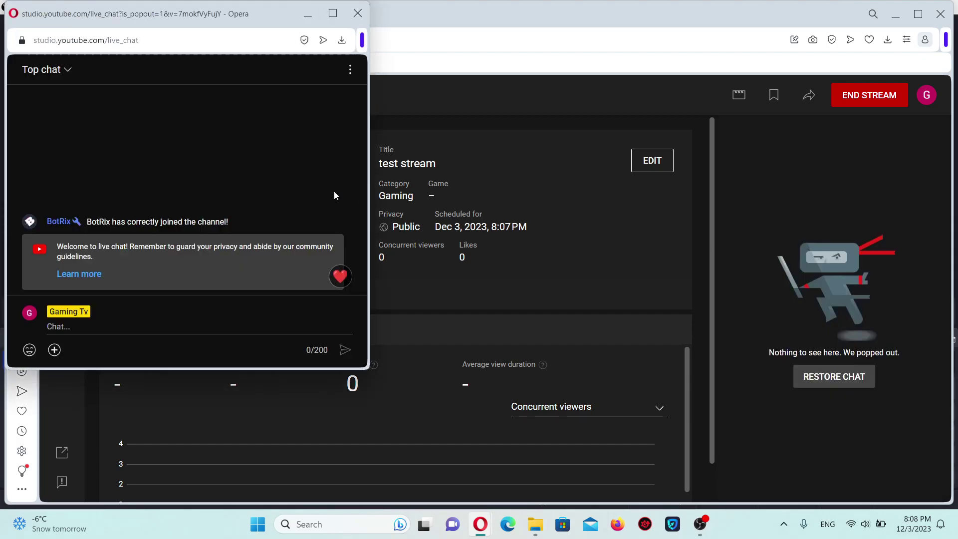
{"action": "left_click", "coordinate": [157, 44]}
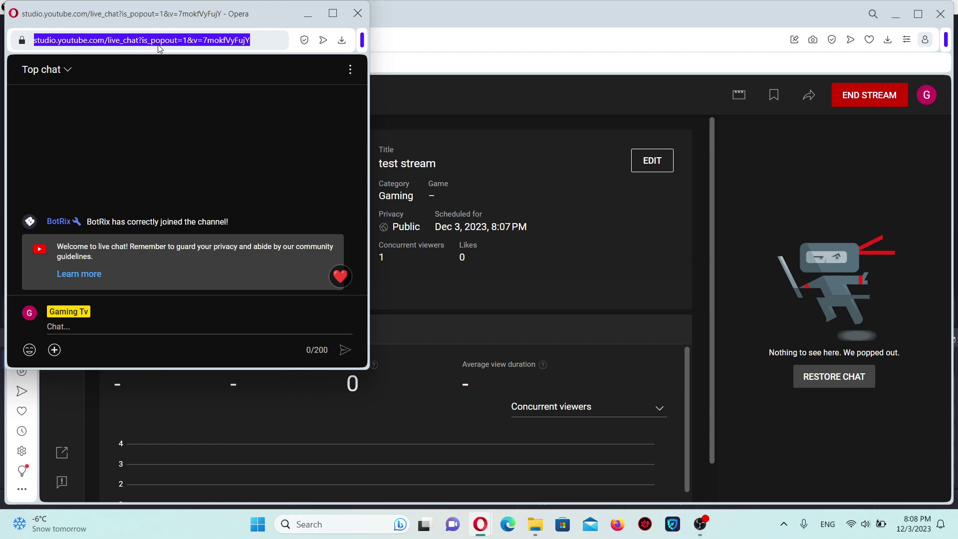
{"action": "left_click", "coordinate": [700, 523]}
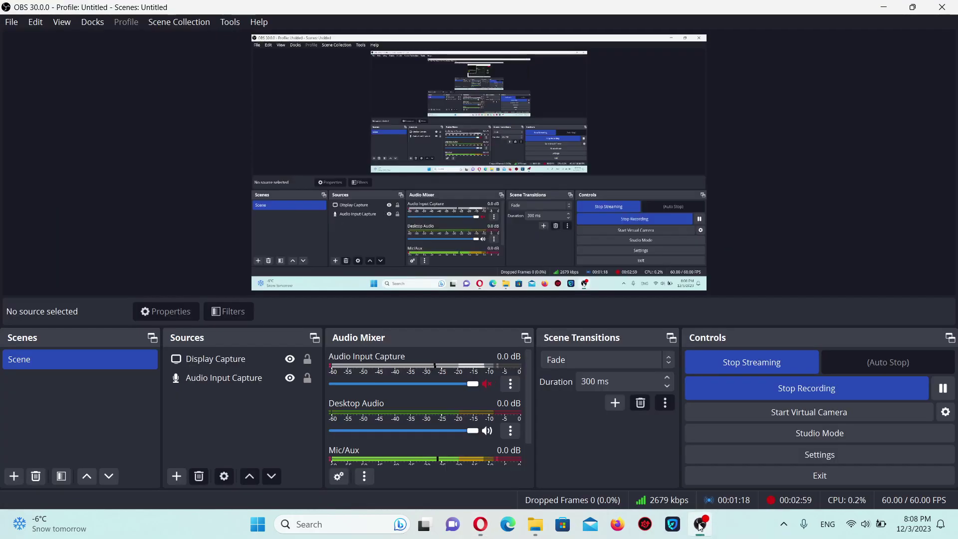
- Add a Browser source named 'chat' and paste the YouTube live-chat popout URL into it
{"action": "left_click", "coordinate": [178, 476]}
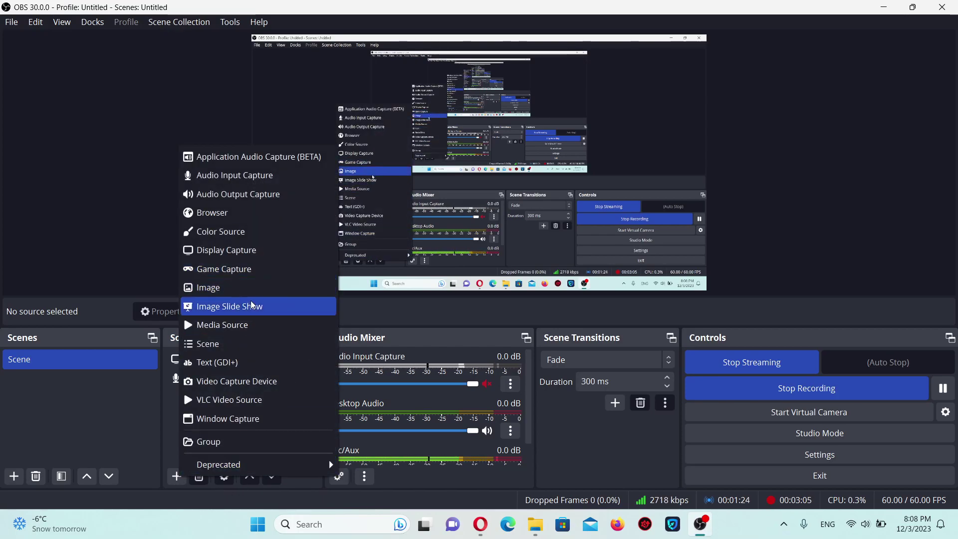
{"action": "left_click", "coordinate": [259, 213]}
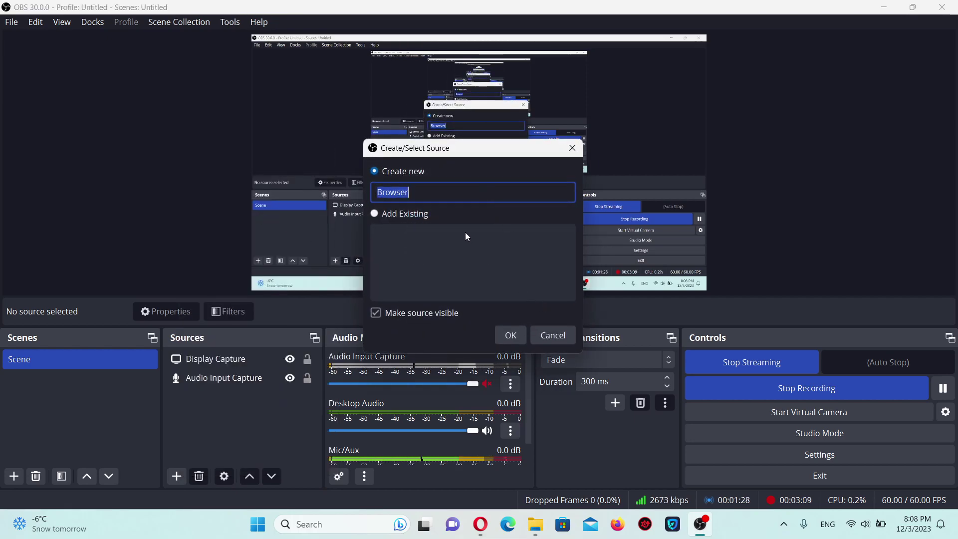
{"action": "type", "text": "chat"}
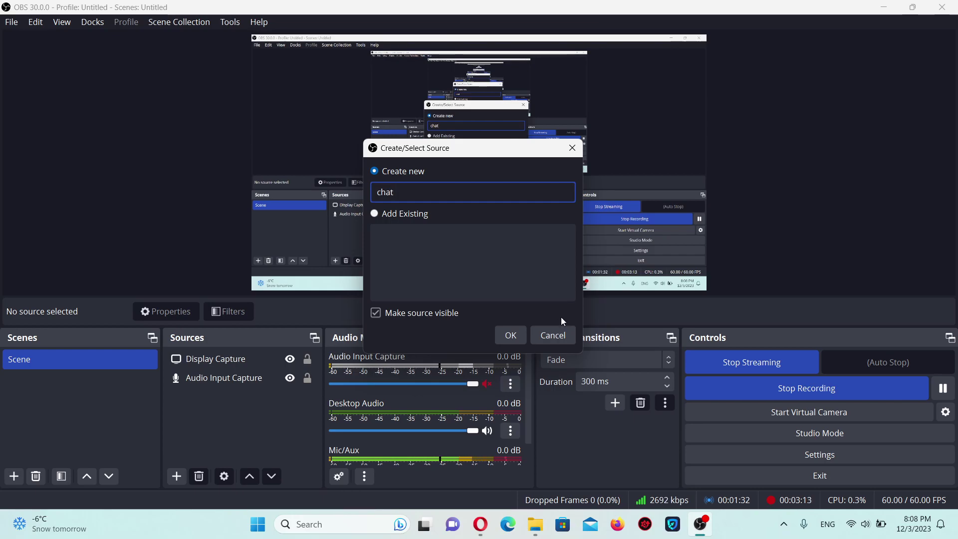
{"action": "left_click", "coordinate": [510, 335]}
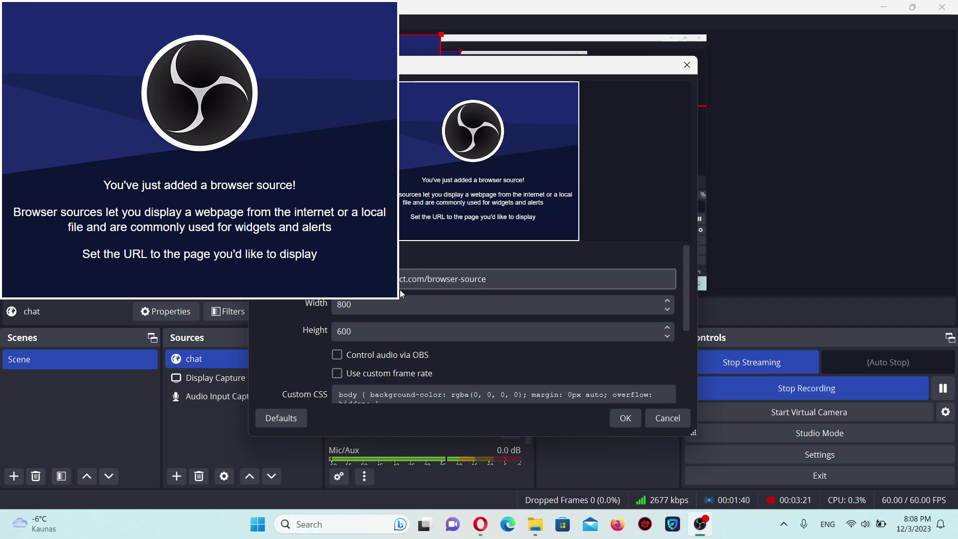
{"action": "left_click", "coordinate": [528, 279]}
{"action": "key", "text": "ctrl+a"}
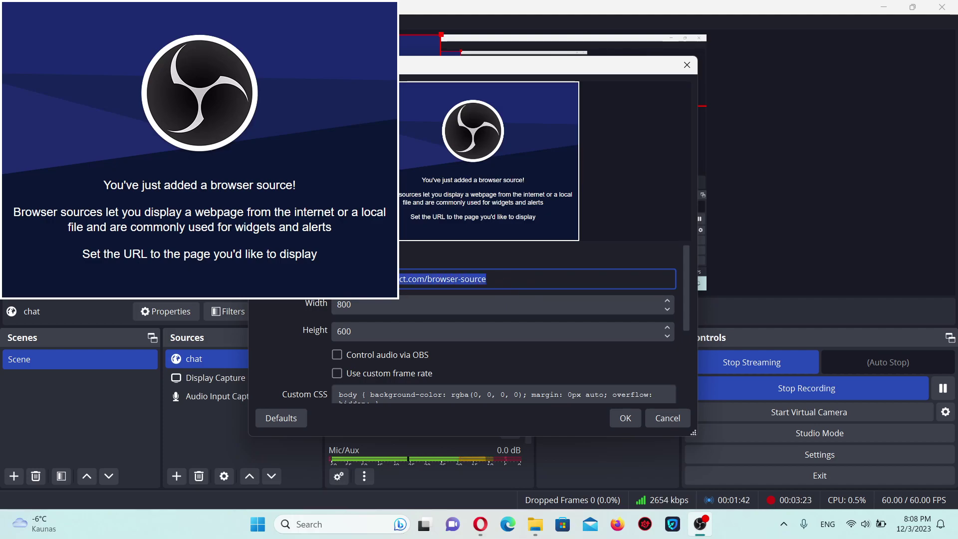
{"action": "type", "text": "https://www.youtube.com/live_chat?is_popout=1&v=7mokfVyFujY"}
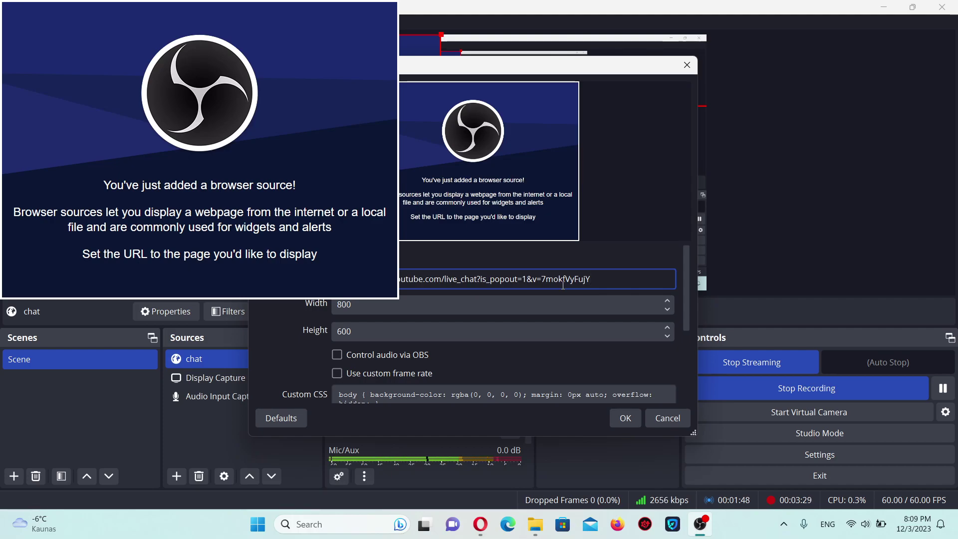
{"action": "left_click", "coordinate": [617, 416]}
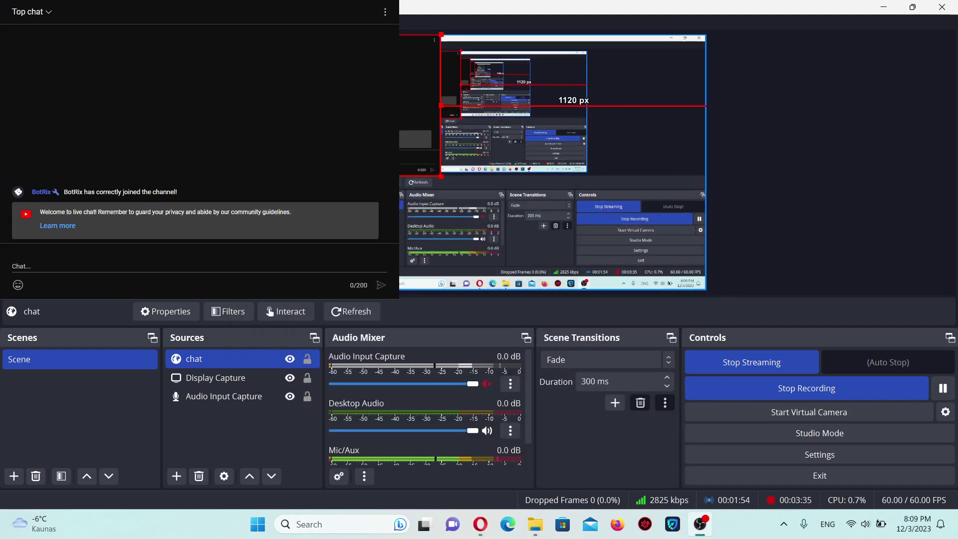
- Drag the chat source toward the canvas centre and shrink it with its corner handles
{"action": "left_click_drag", "start_coordinate": [350, 100], "coordinate": [491, 167]}
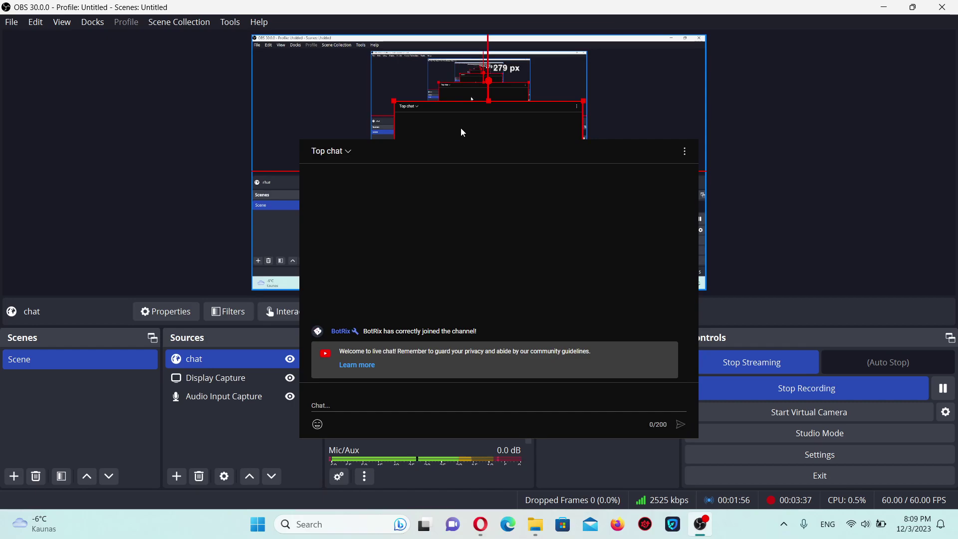
{"action": "left_click_drag", "start_coordinate": [394, 100], "coordinate": [515, 119]}
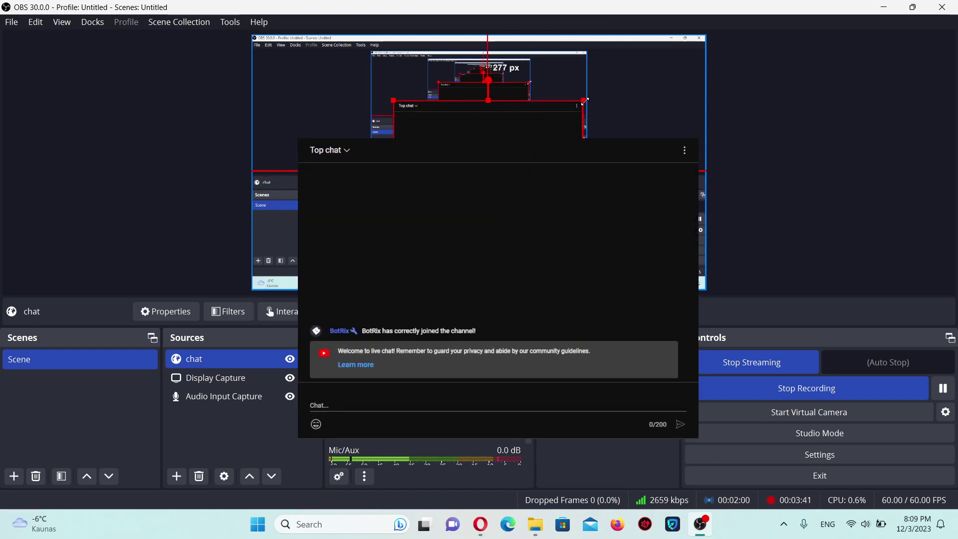
{"action": "left_click_drag", "start_coordinate": [585, 101], "coordinate": [695, 216]}
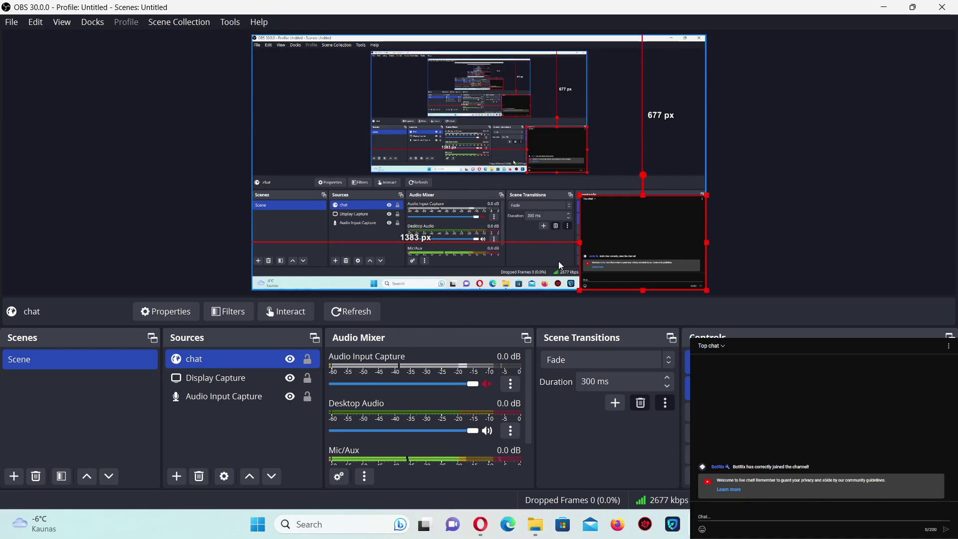
- Adjust the chat source's top and right edges, then drag it to the upper-left over the display capture
{"action": "left_click_drag", "start_coordinate": [628, 225], "coordinate": [559, 164]}
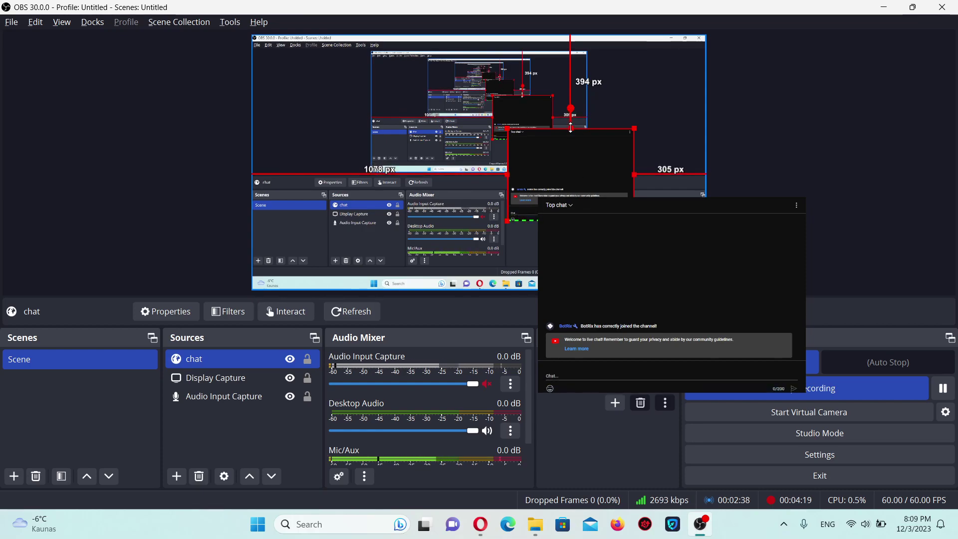
{"action": "left_click_drag", "start_coordinate": [571, 128], "coordinate": [571, 141]}
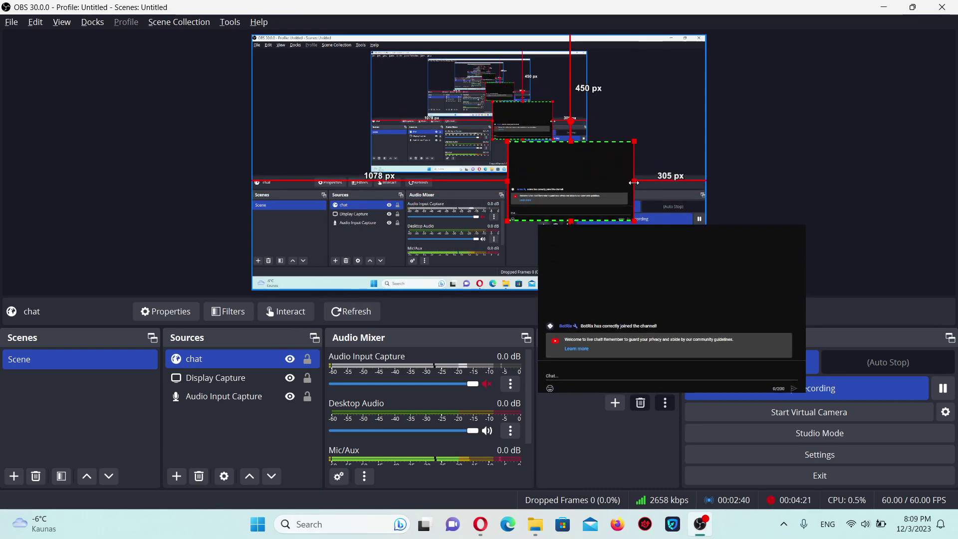
{"action": "mouse_move", "coordinate": [633, 182]}
{"action": "left_mouse_down"}
{"action": "mouse_move", "coordinate": [608, 181]}
{"action": "mouse_move", "coordinate": [622, 179]}
{"action": "left_mouse_up"}
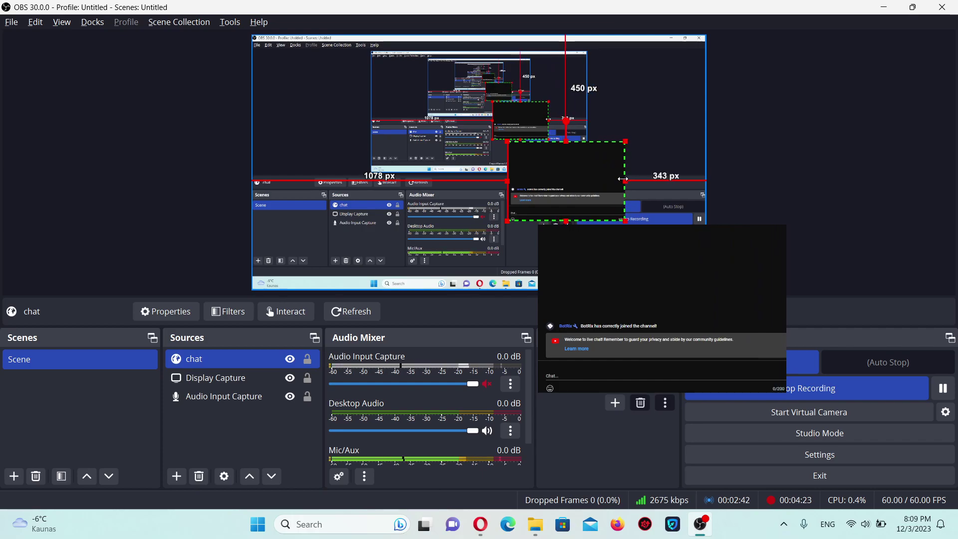
{"action": "left_click", "coordinate": [645, 147]}
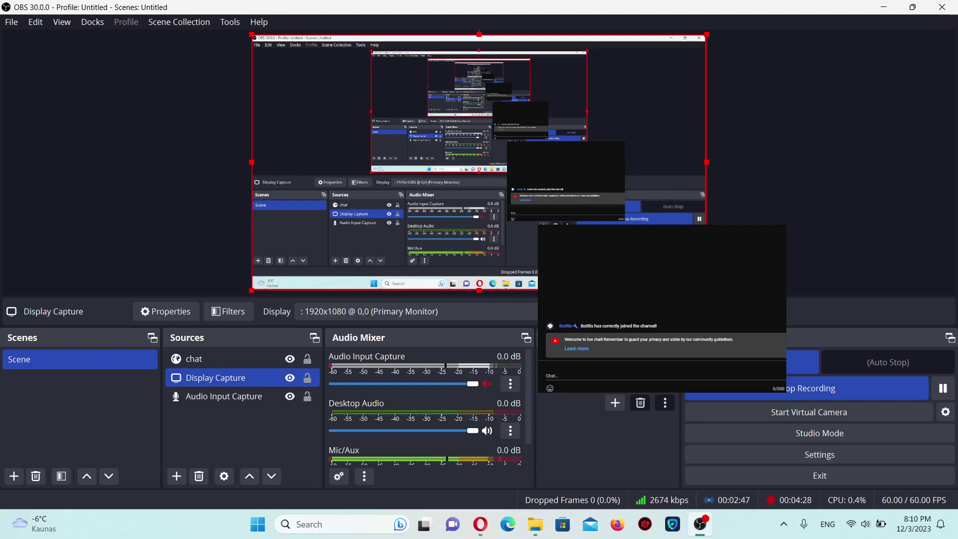
{"action": "left_click", "coordinate": [573, 189]}
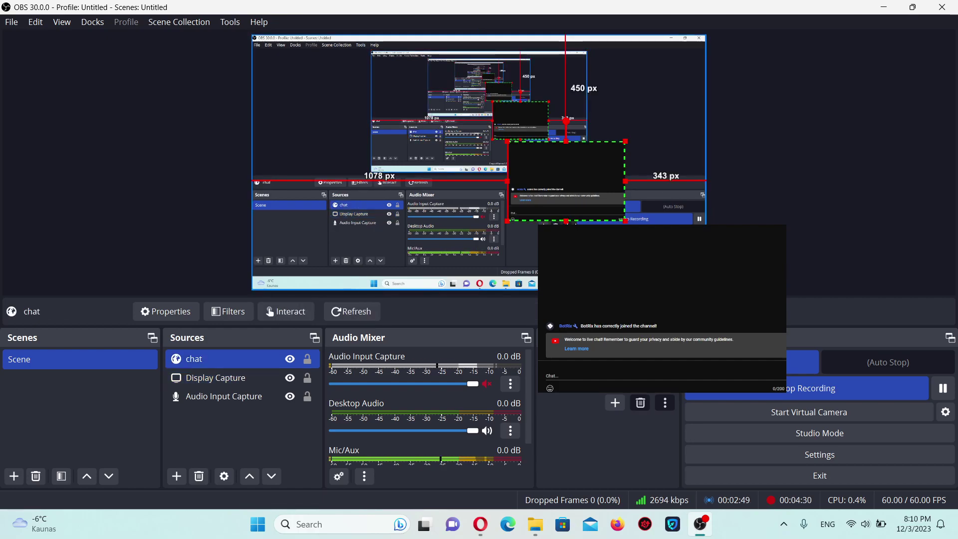
{"action": "left_click_drag", "start_coordinate": [569, 219], "coordinate": [327, 91]}
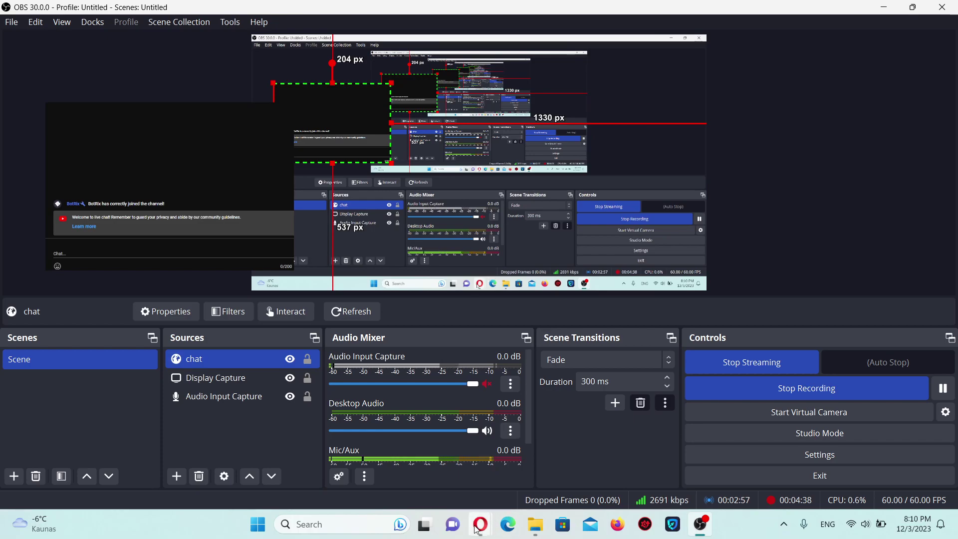
- Bring back the 'Live streaming - YouTube' window from the Opera taskbar thumbnails
{"action": "mouse_move", "coordinate": [480, 523]}
{"action": "left_click", "coordinate": [488, 461]}
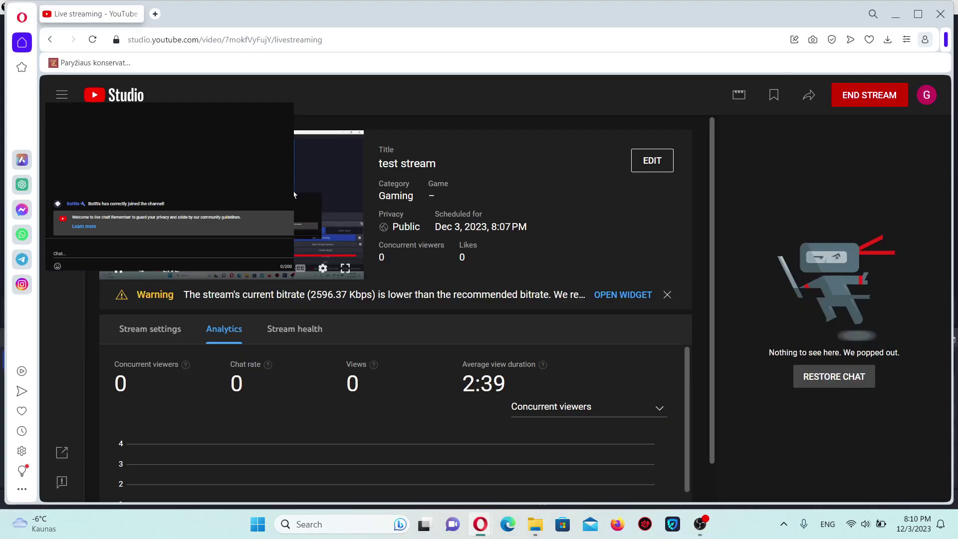